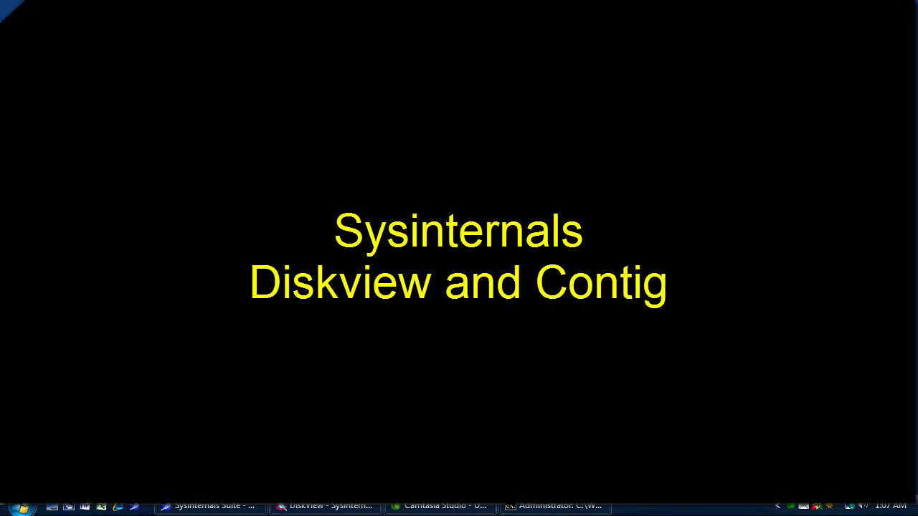
Visit the DiskView v2.3 page from the Sysinternals Suite list, then go back and open Contig v1.55
left_click(234, 506)
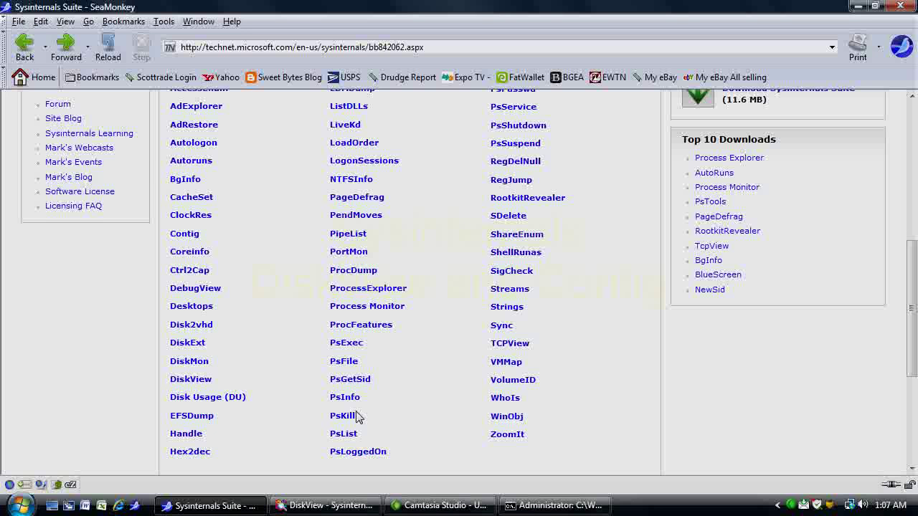
scroll(358, 417, "up", 7)
left_click_drag(170, 188, 291, 187)
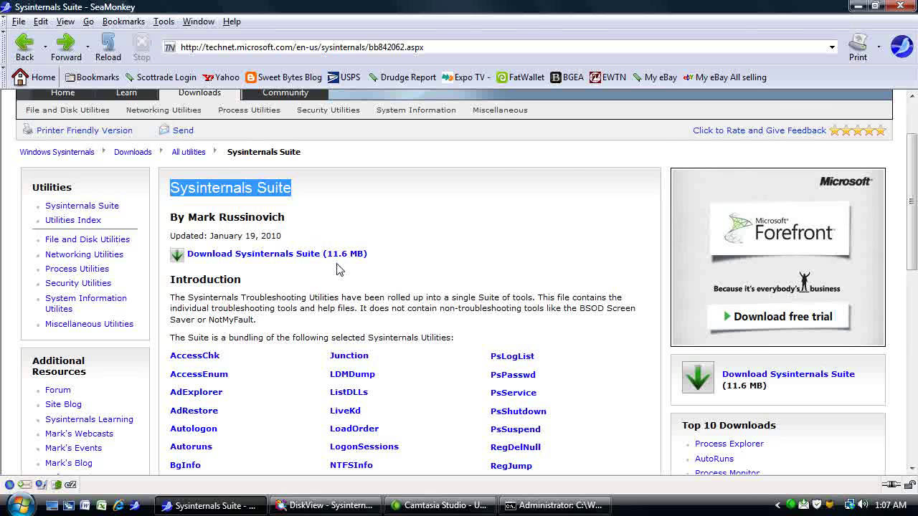
scroll(337, 269, "down", 6)
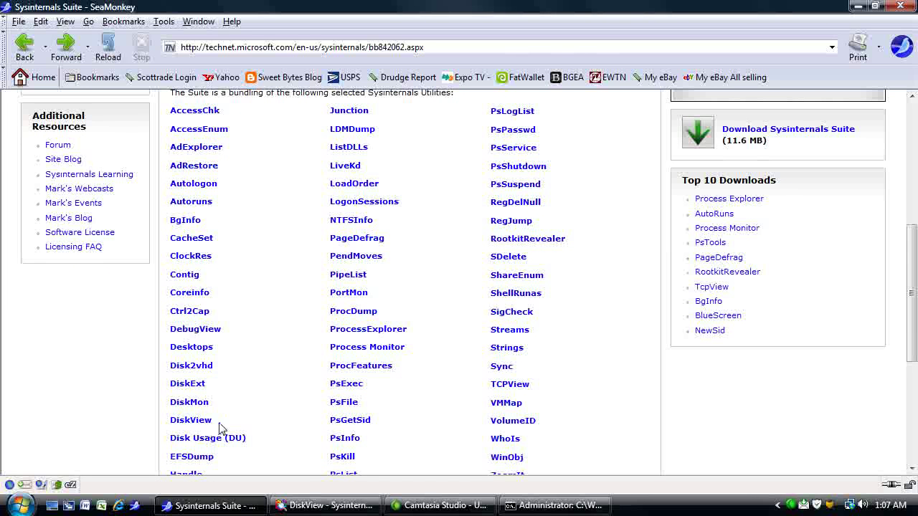
left_click_drag(217, 425, 166, 428)
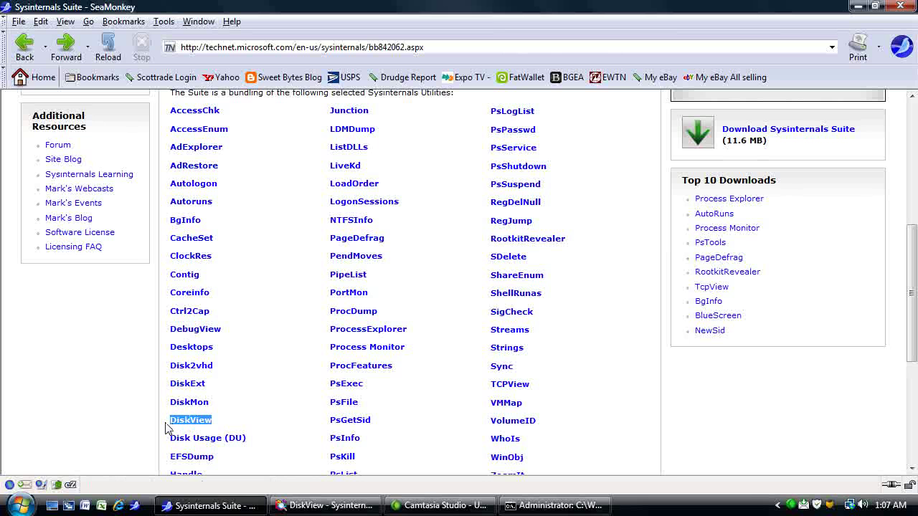
key("Return")
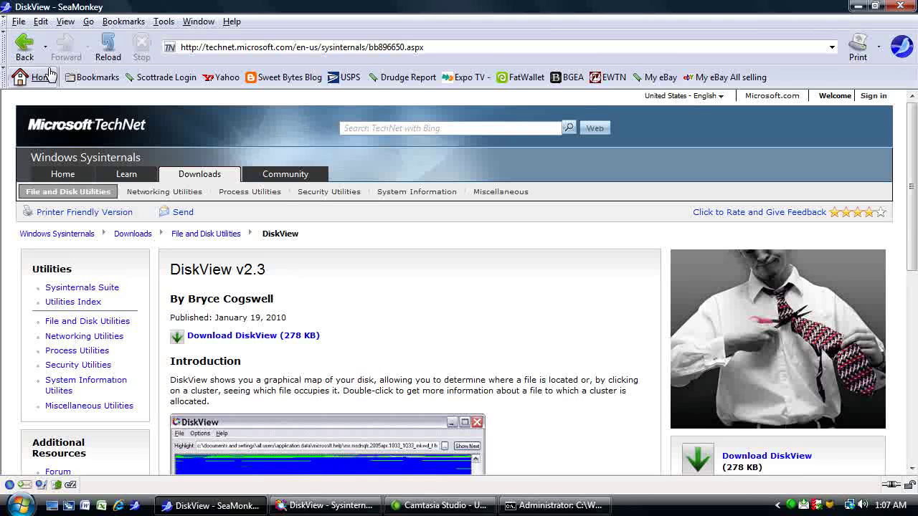
left_click(34, 45)
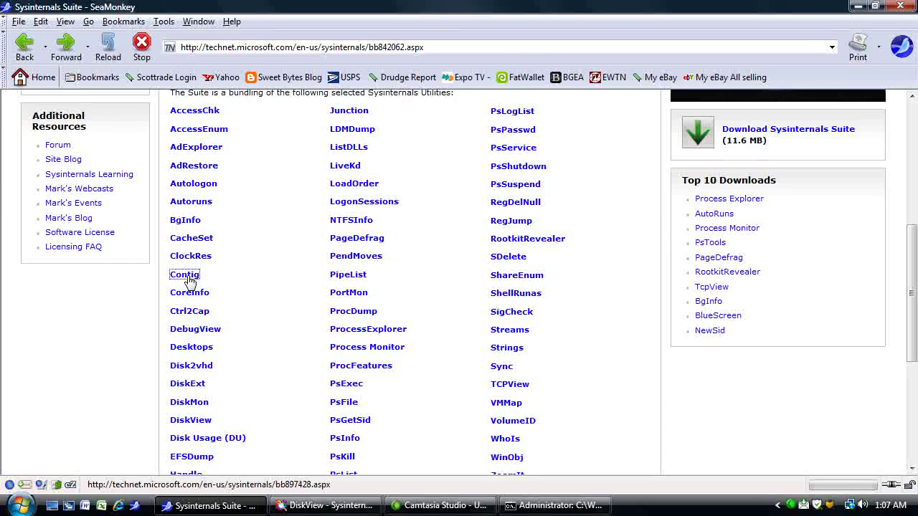
left_click(187, 270)
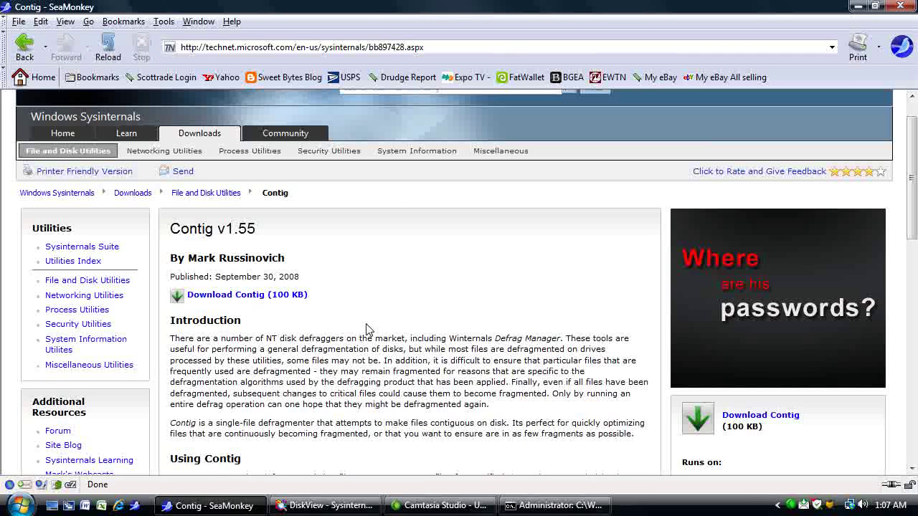
Minimize SeaMonkey and bring the DiskView window forward
left_click(231, 511)
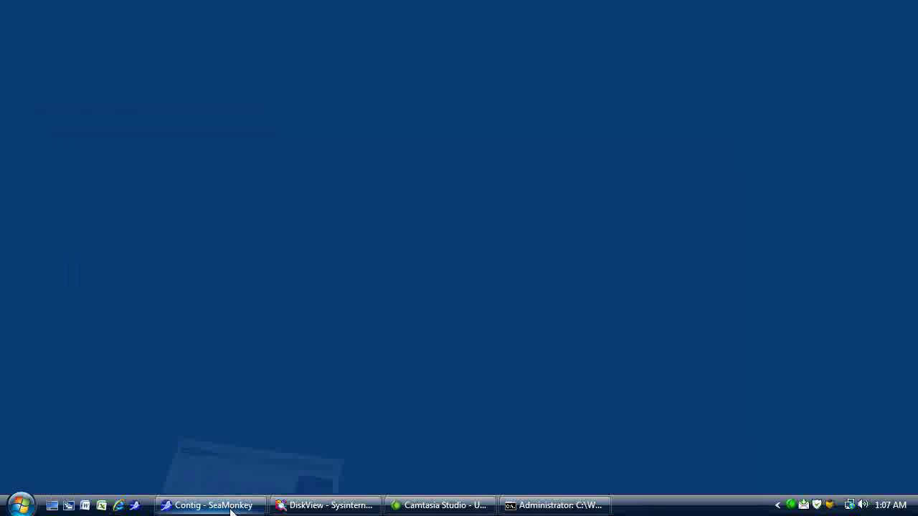
mouse_move(320, 511)
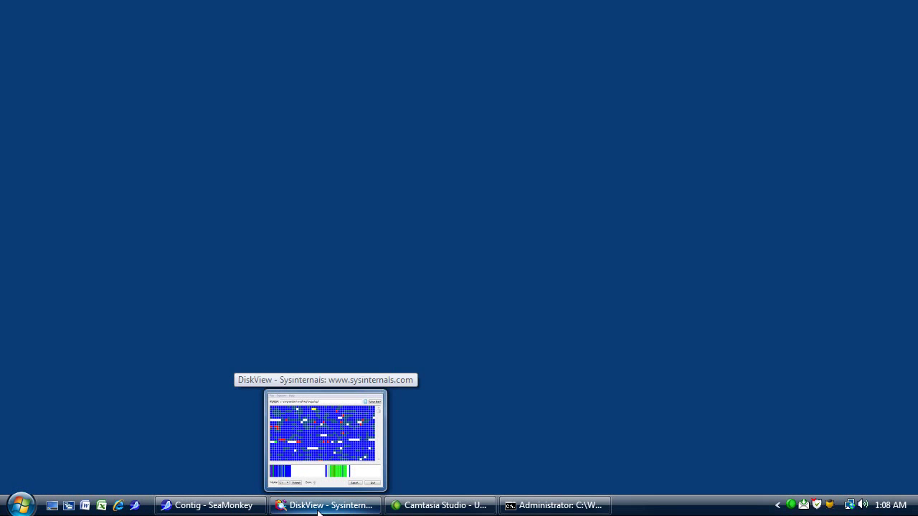
left_click(319, 511)
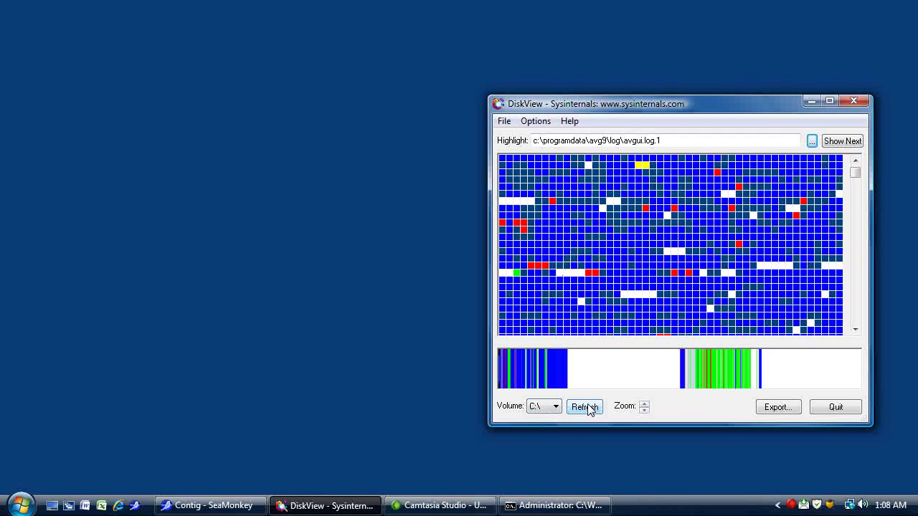
Zoom the C: cluster map out and back in, then highlight the clusters of avgui.log.1
left_click(644, 410)
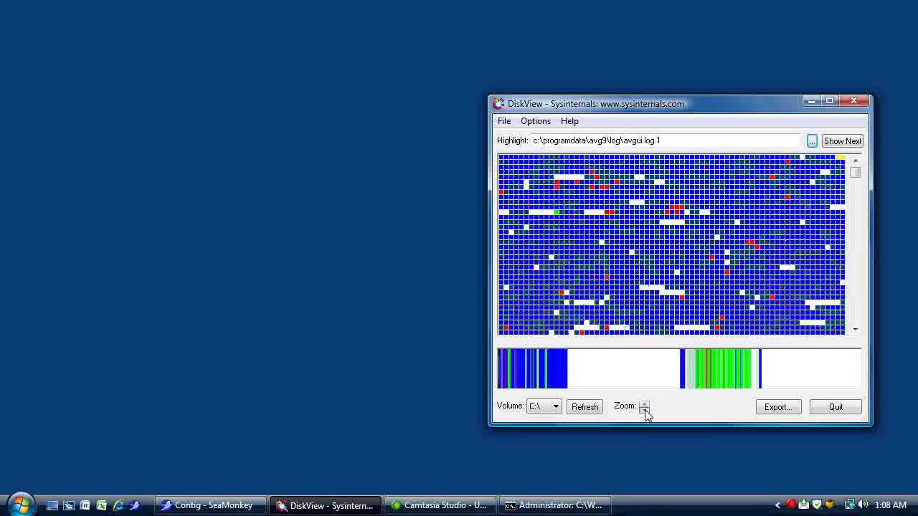
left_click(644, 410)
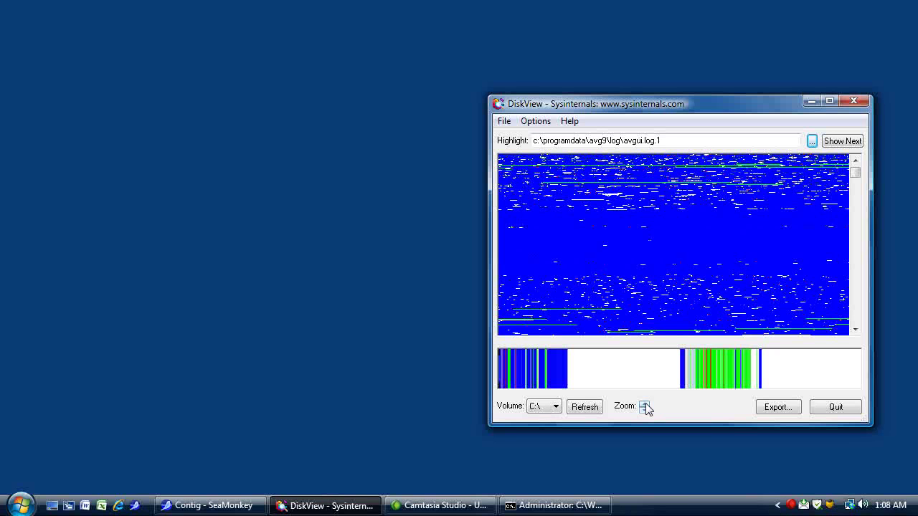
left_click(644, 404)
left_click(644, 404)
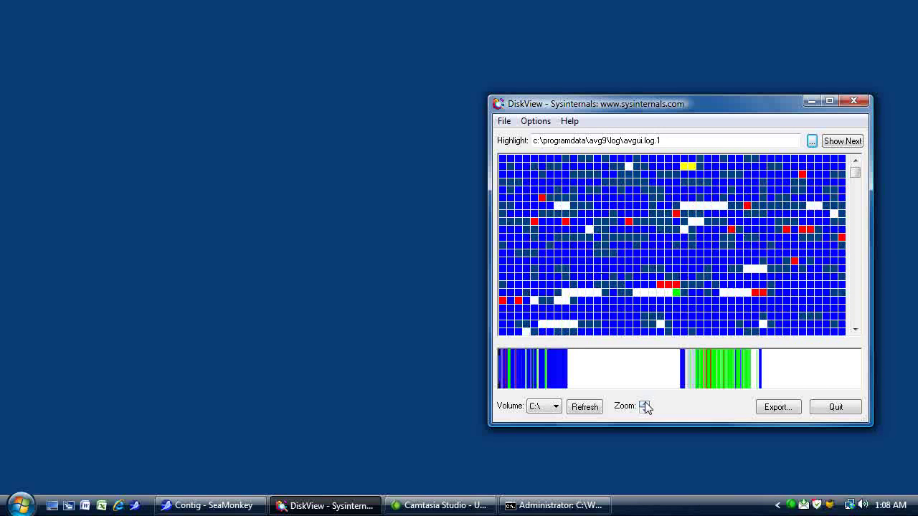
left_click(659, 172)
left_click(685, 168)
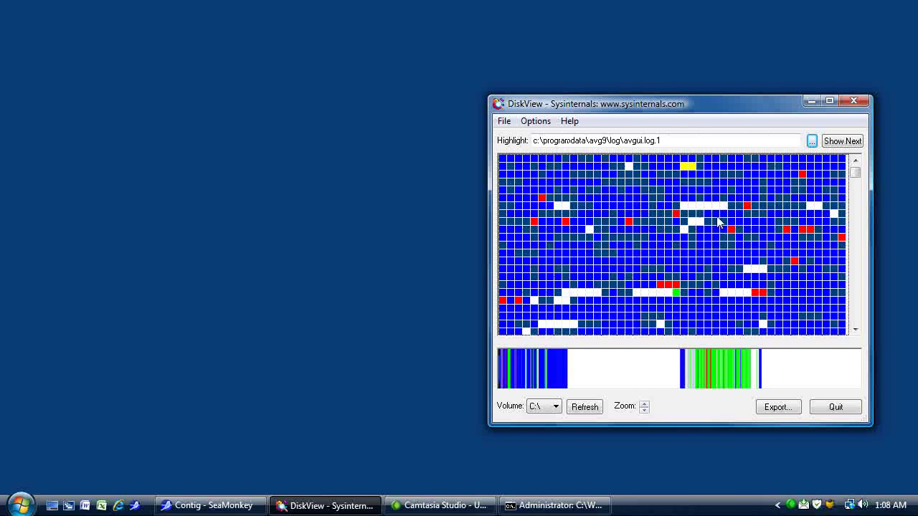
double_click(690, 167)
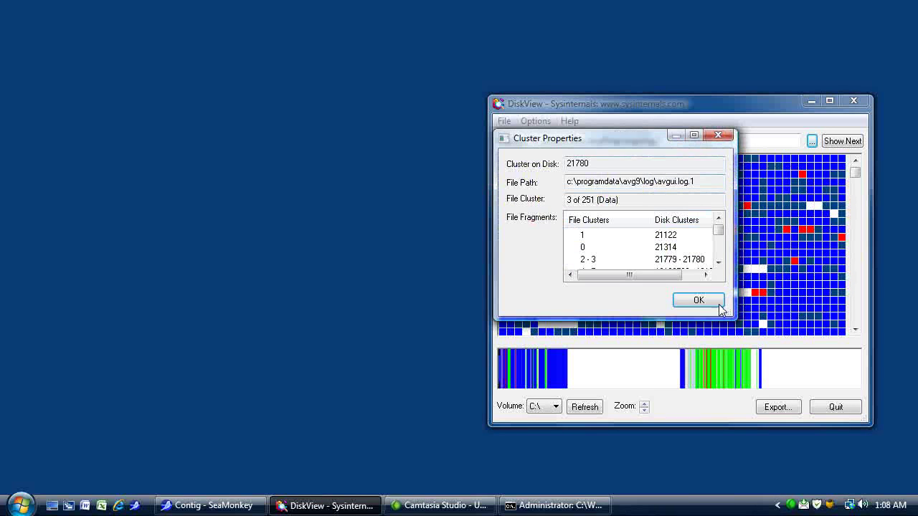
left_click_drag(726, 316, 769, 418)
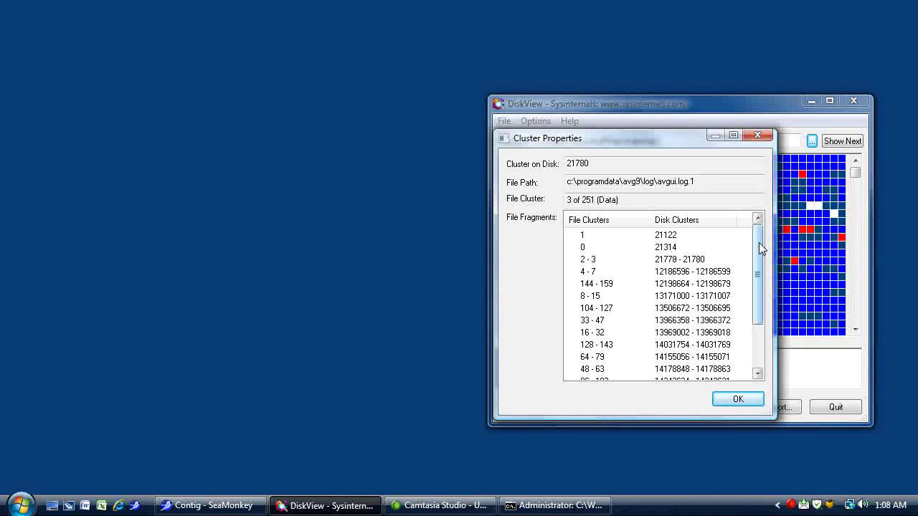
left_click_drag(762, 249, 700, 373)
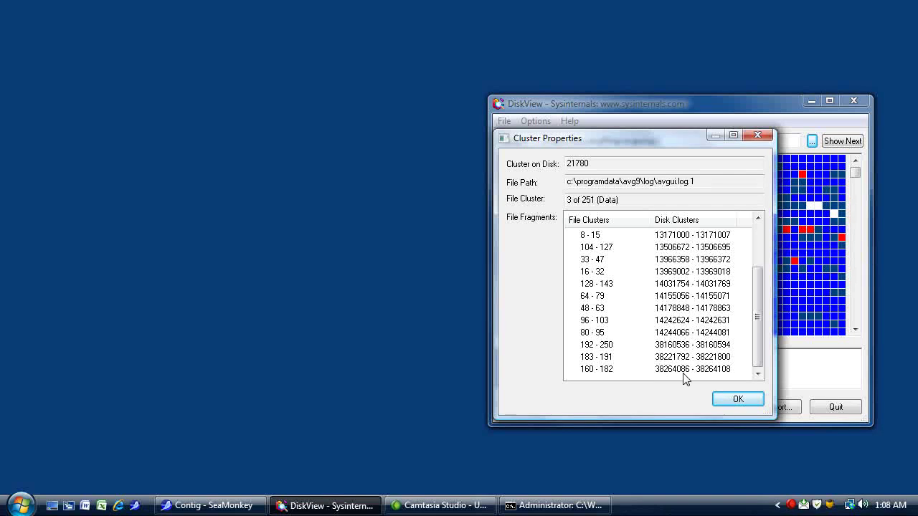
left_click(738, 402)
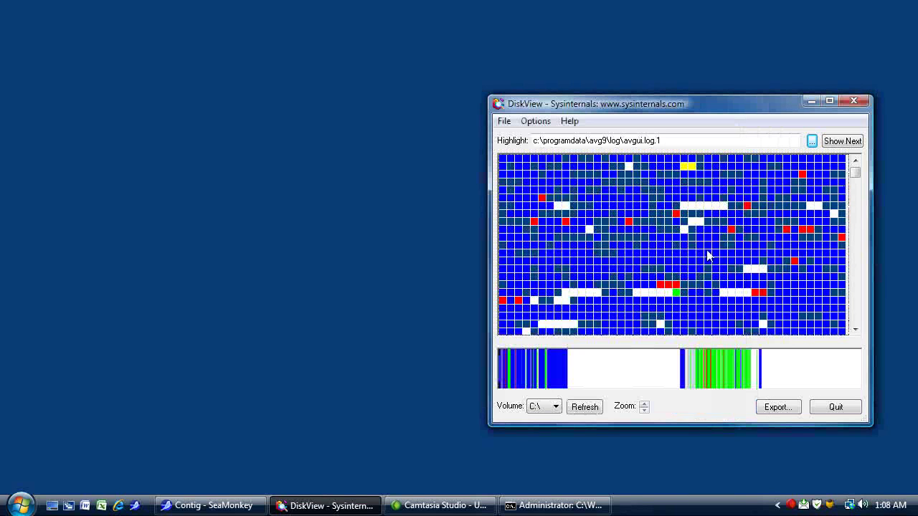
left_click_drag(686, 139, 480, 140)
key("cmd+c")
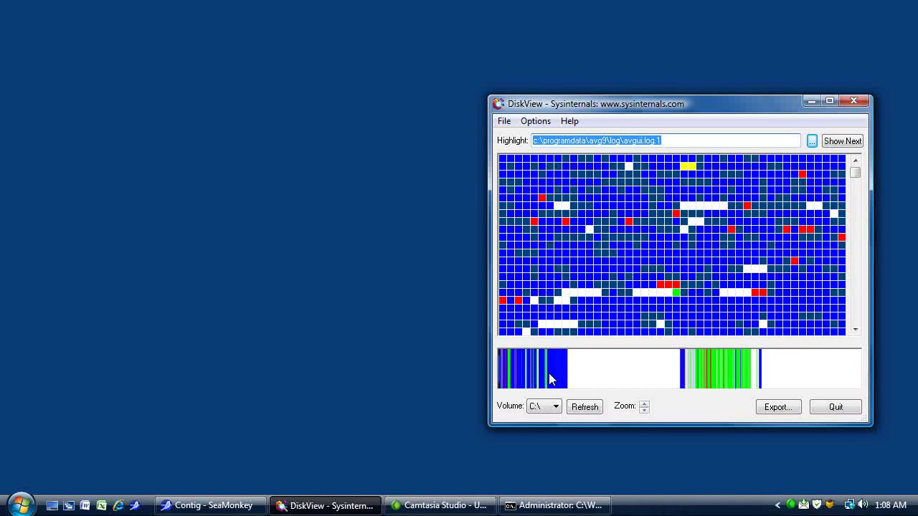
mouse_move(552, 511)
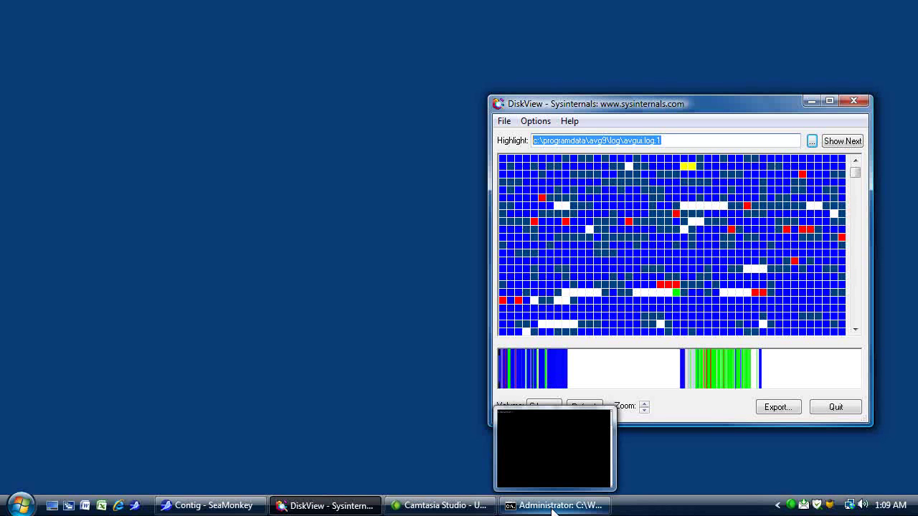
Run 'contig -a' on the pasted avgui.log.1 path to analyze its 17 fragments
left_click(552, 507)
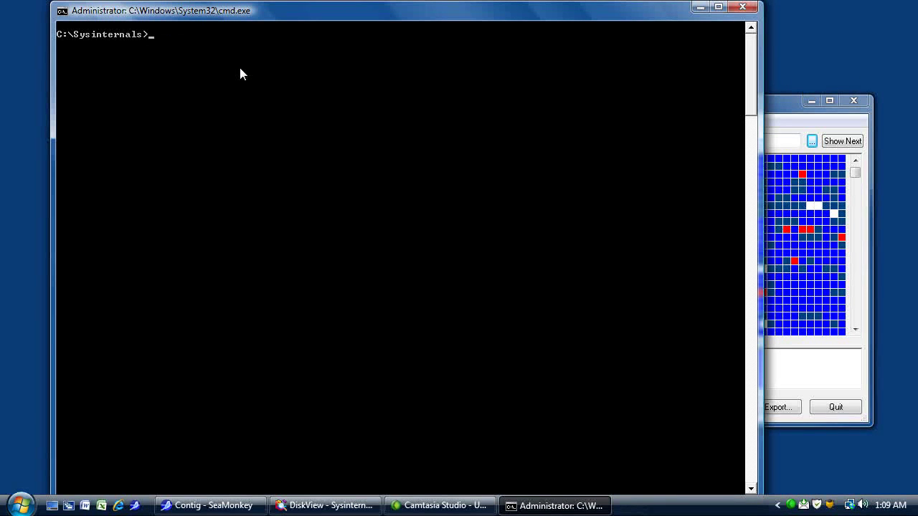
type("contig -a")
right_click(240, 70)
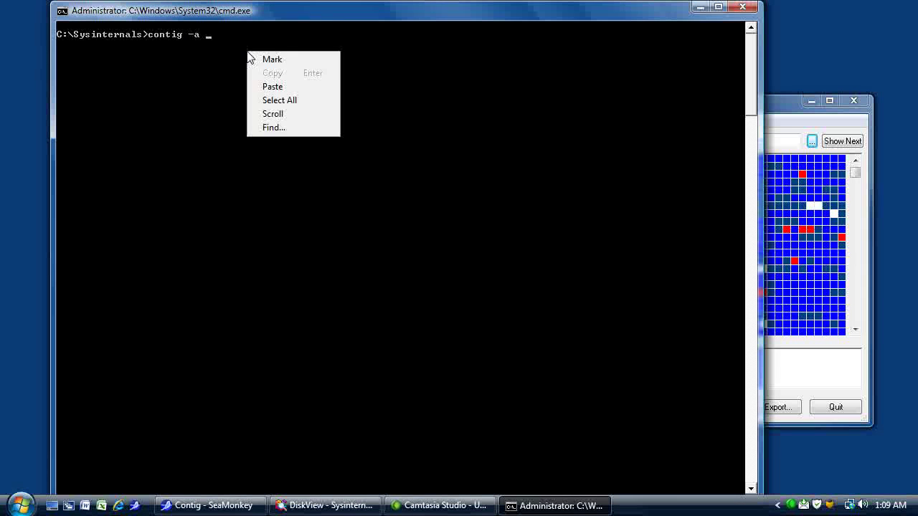
left_click(280, 87)
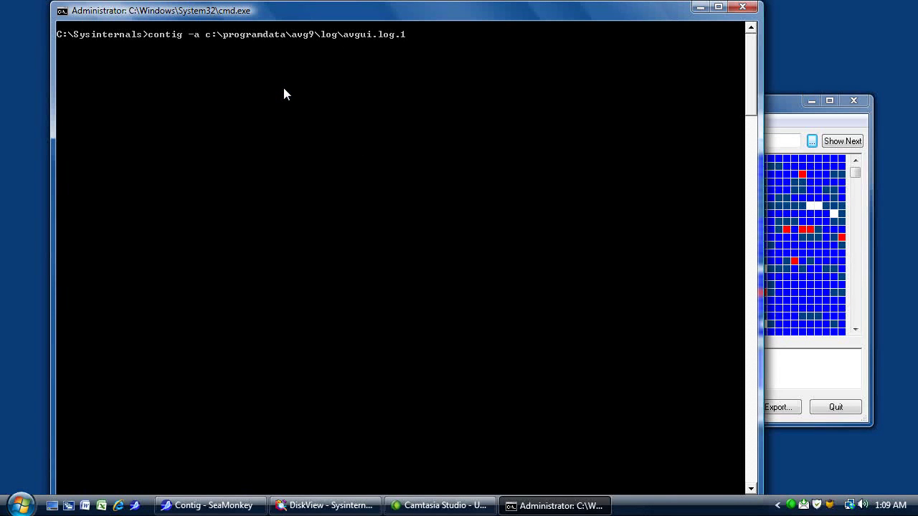
key("Return")
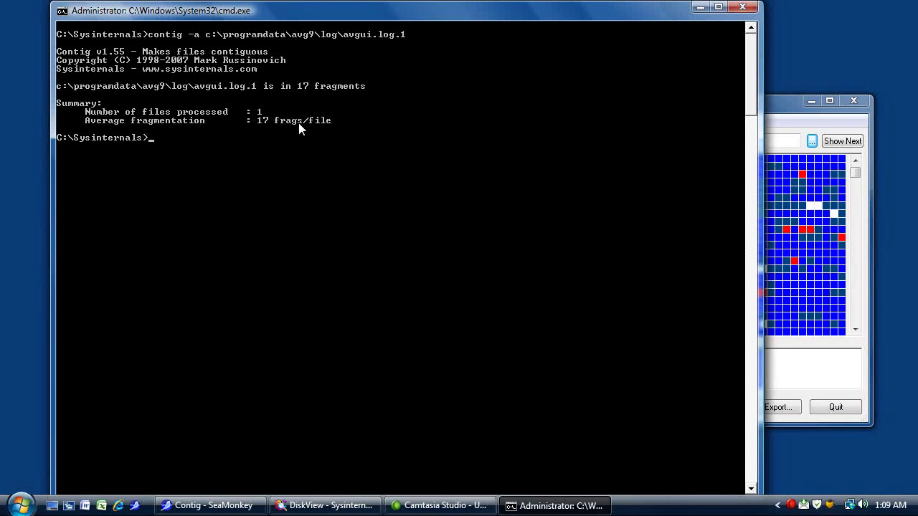
Rerun contig with -v to defragment the log into one fragment, then re-analyze to confirm
key("Up")
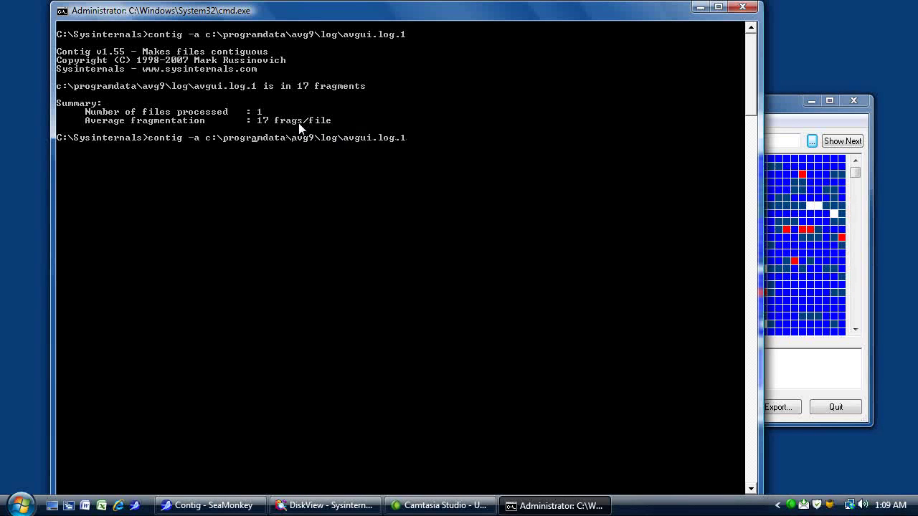
key("BackSpace")
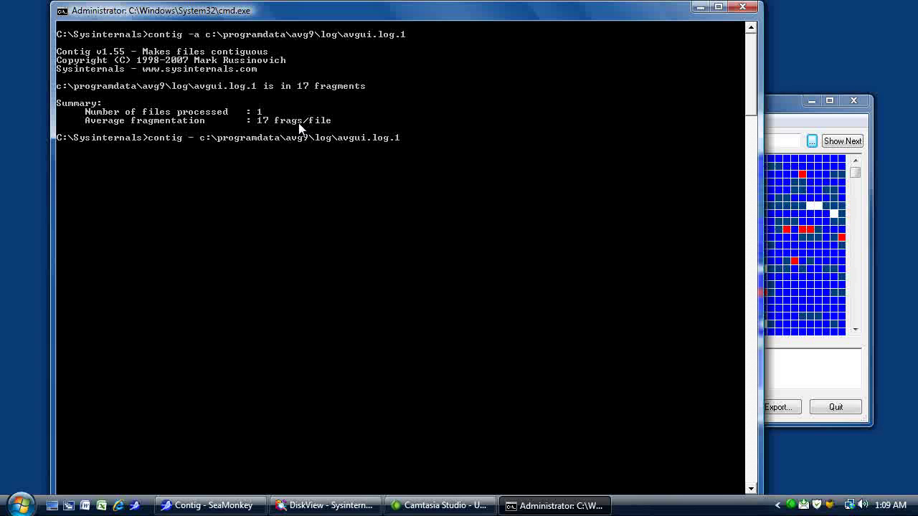
type("v")
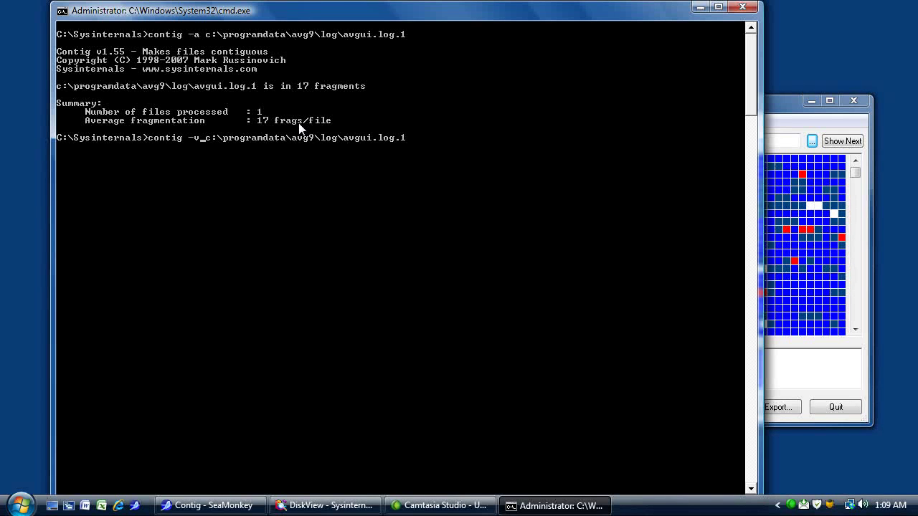
key("Return")
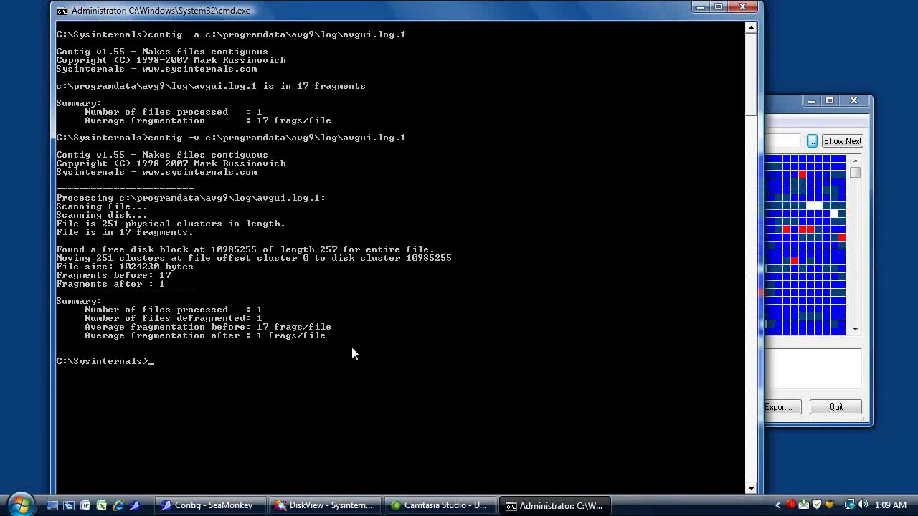
key("Up")
key("Up")
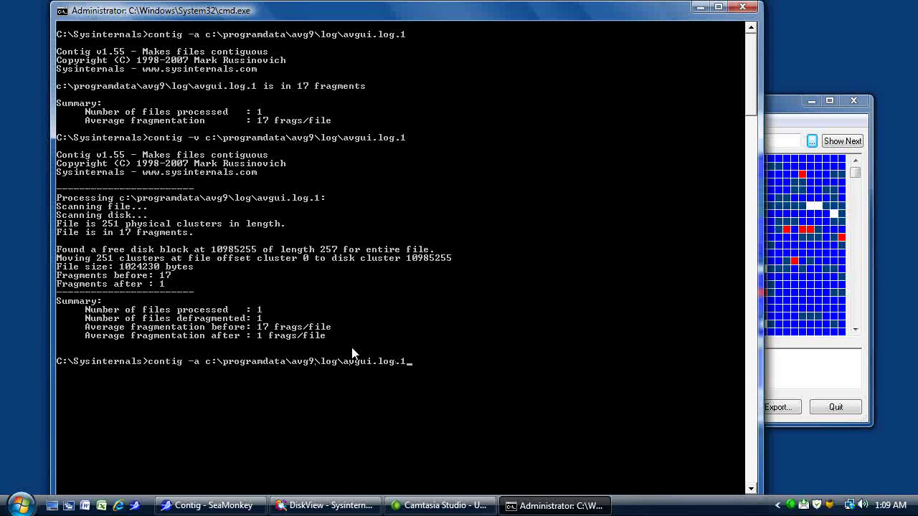
key("Return")
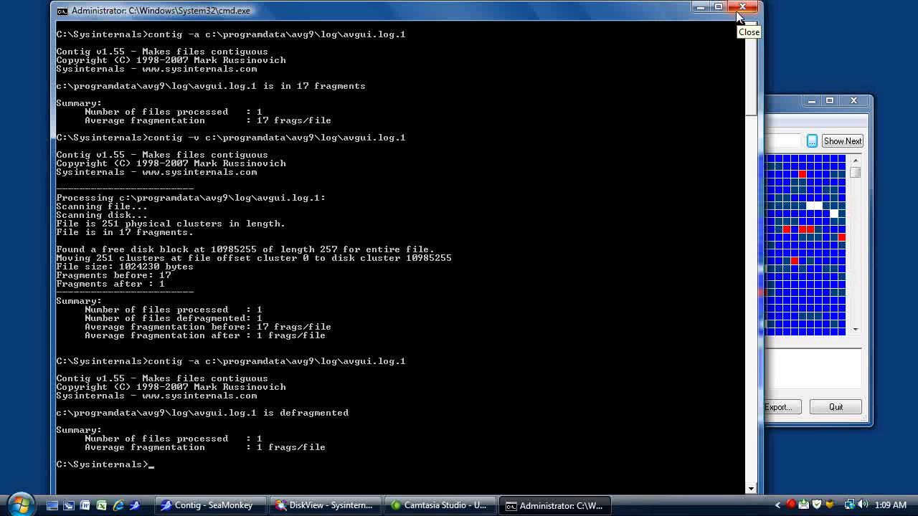
Review the cluster colour legend from Help > Legend, then highlight a SeaMonkey profile file's clusters
left_click(693, 11)
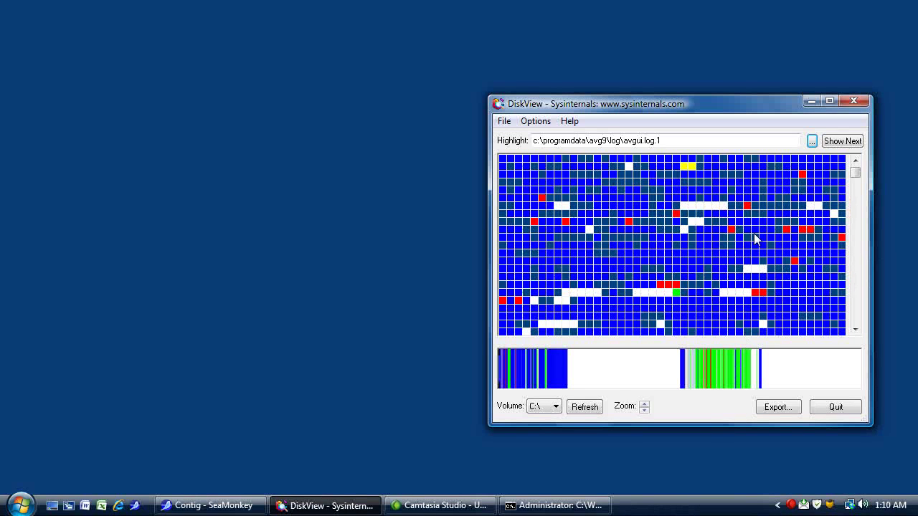
left_click(568, 121)
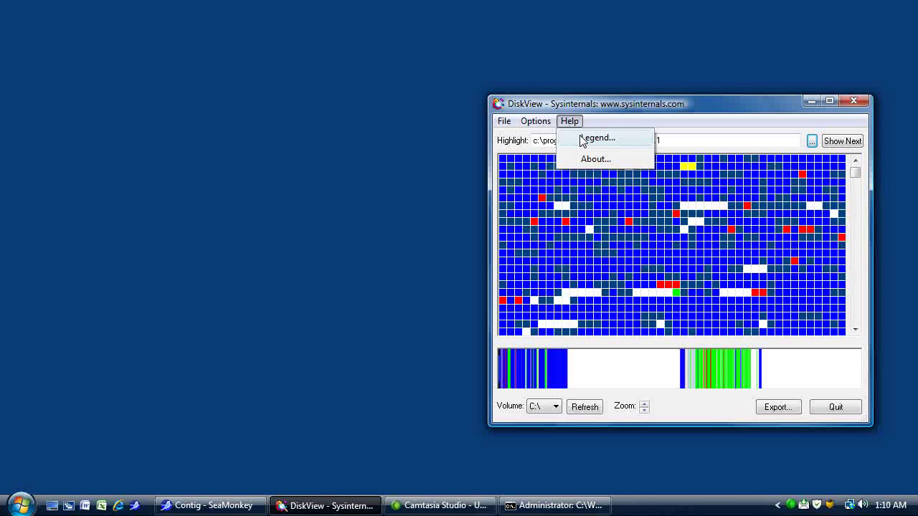
left_click(582, 138)
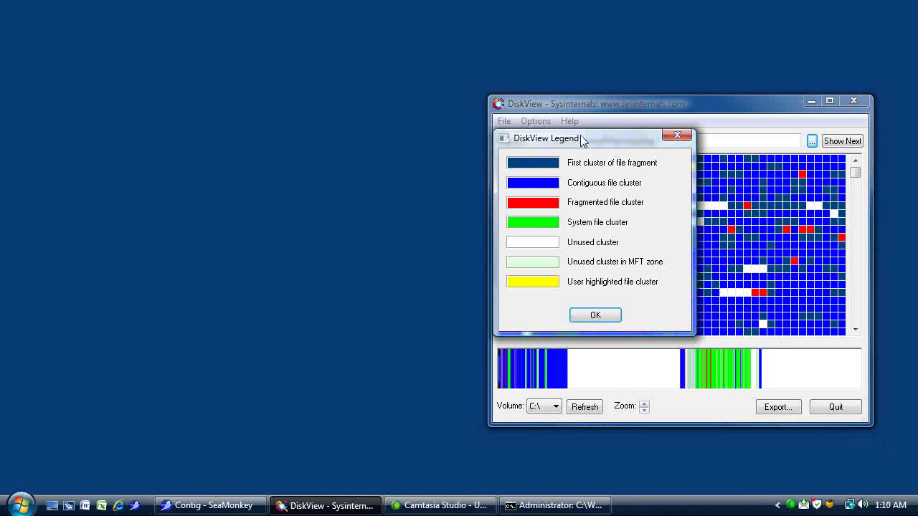
left_click_drag(581, 139, 370, 141)
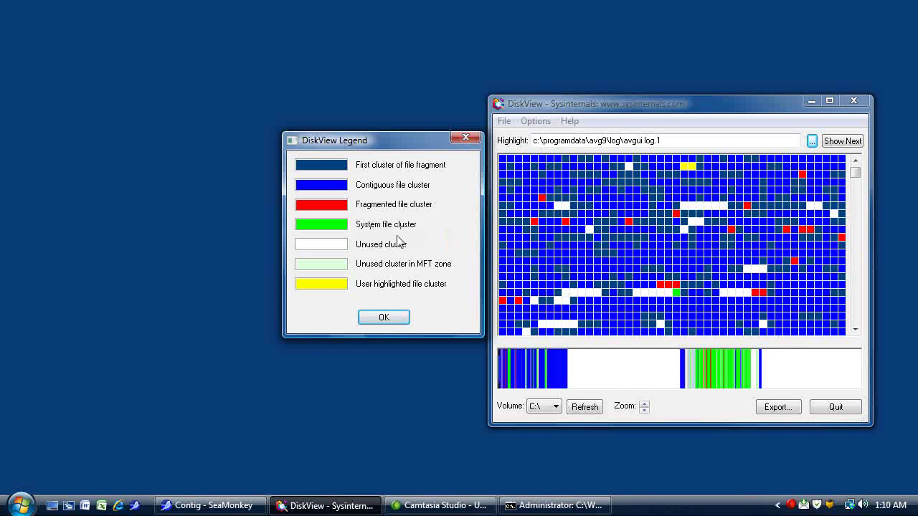
left_click(383, 318)
left_click(674, 291)
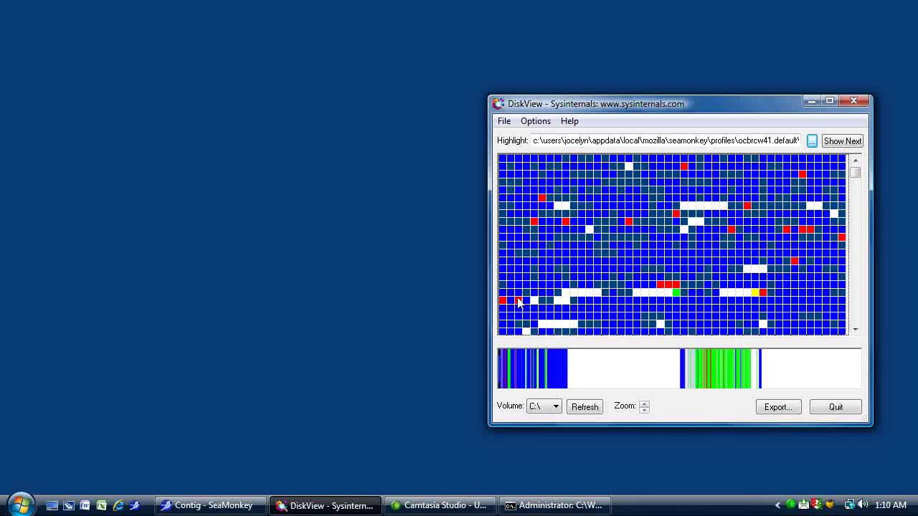
Highlight files of other clusters and jump the map to several disk regions, including all-blue areas
left_click(518, 301)
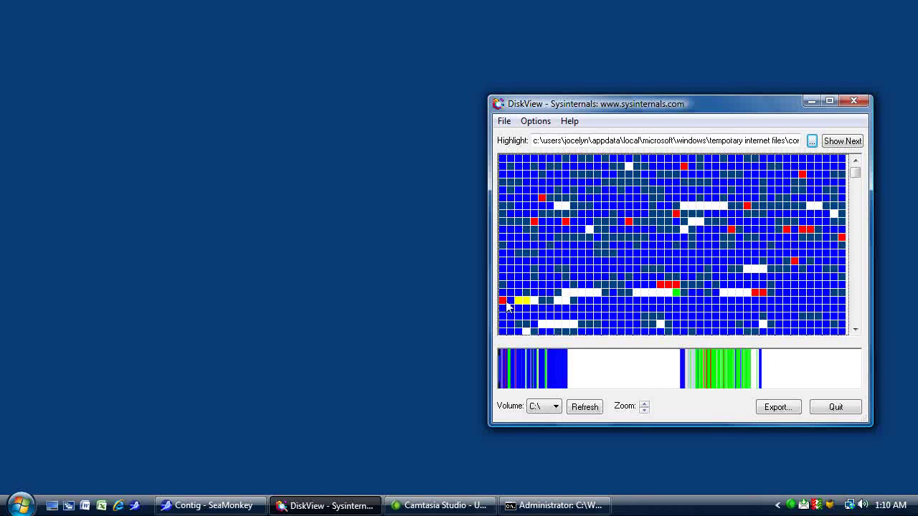
left_click(506, 303)
left_click(731, 365)
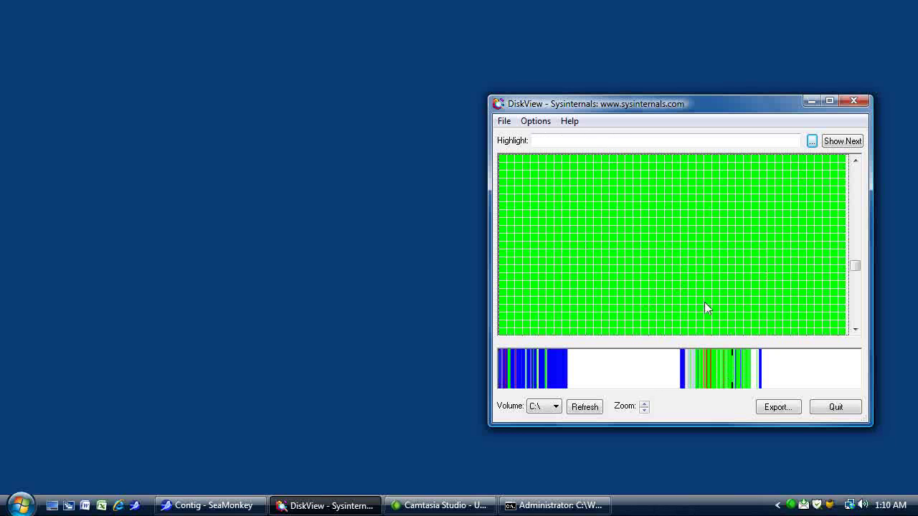
left_click(744, 364)
left_click(761, 371)
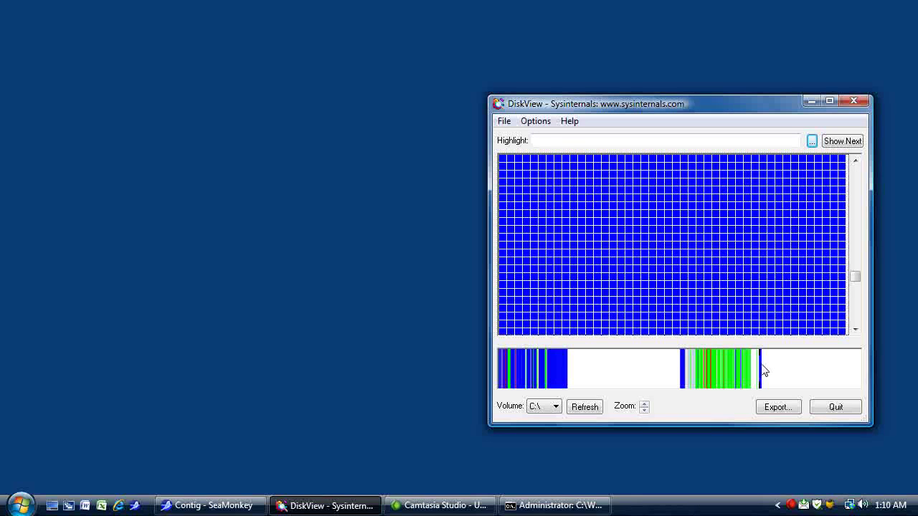
left_click(760, 370)
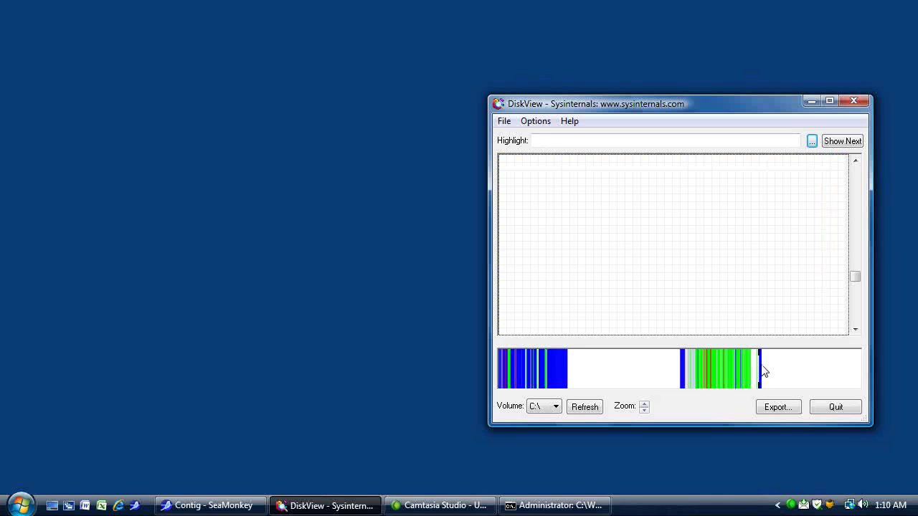
left_click(764, 372)
Highlight the madagascar escape 2 africa.avi clusters, then minimize DiskView
left_click(644, 404)
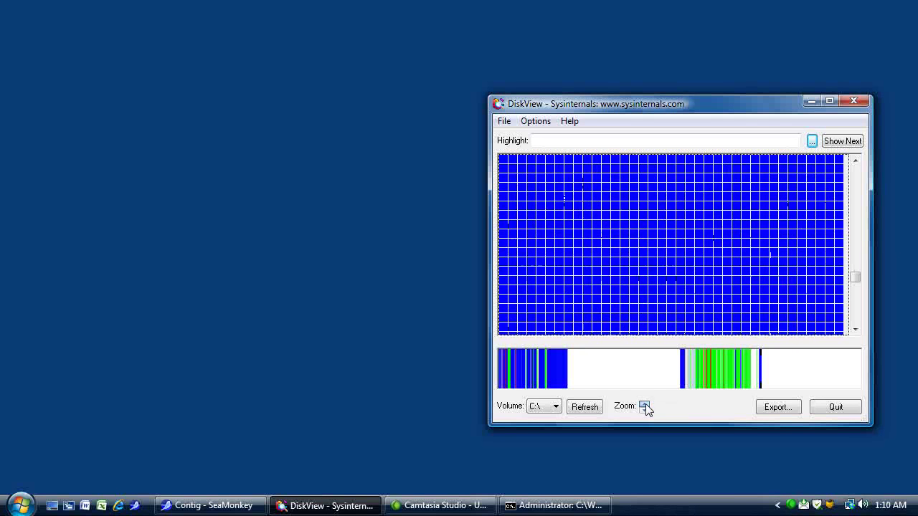
left_click(667, 264)
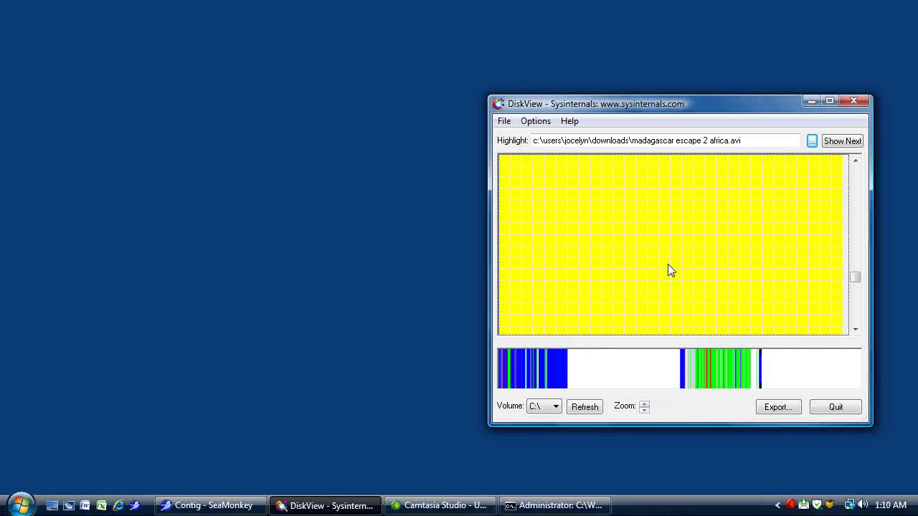
left_click(760, 375)
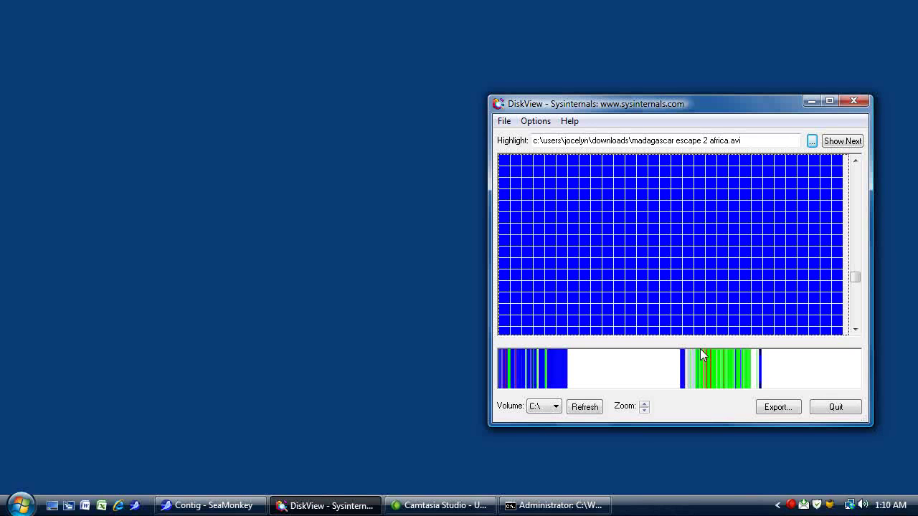
left_click(810, 101)
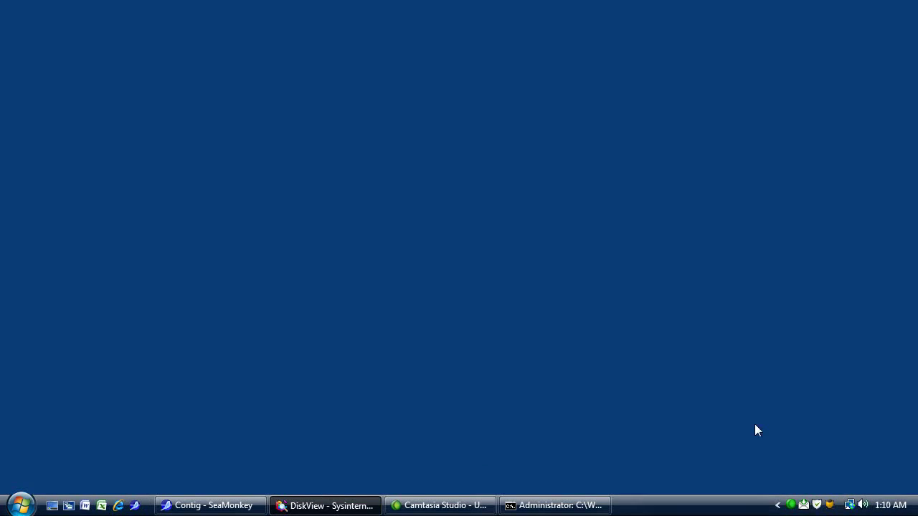